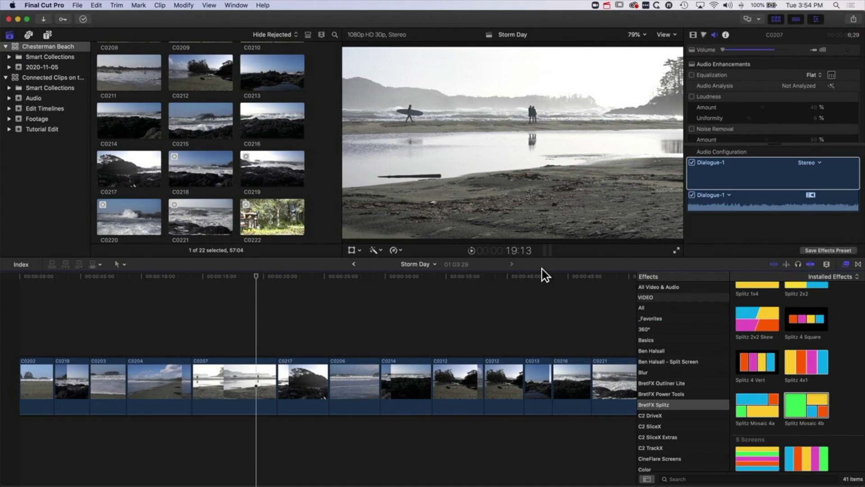
Add Cross Dissolve transitions around the selected clips C0218 through C0206
left_click_drag(74, 344, 345, 406)
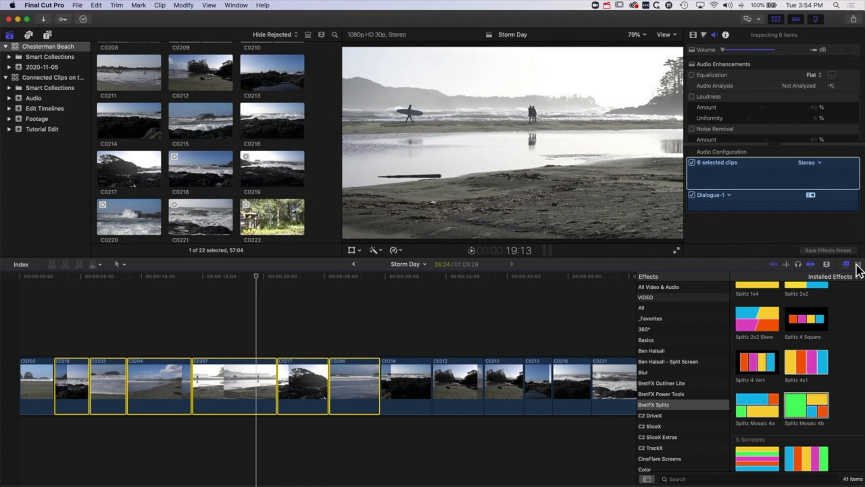
left_click(857, 265)
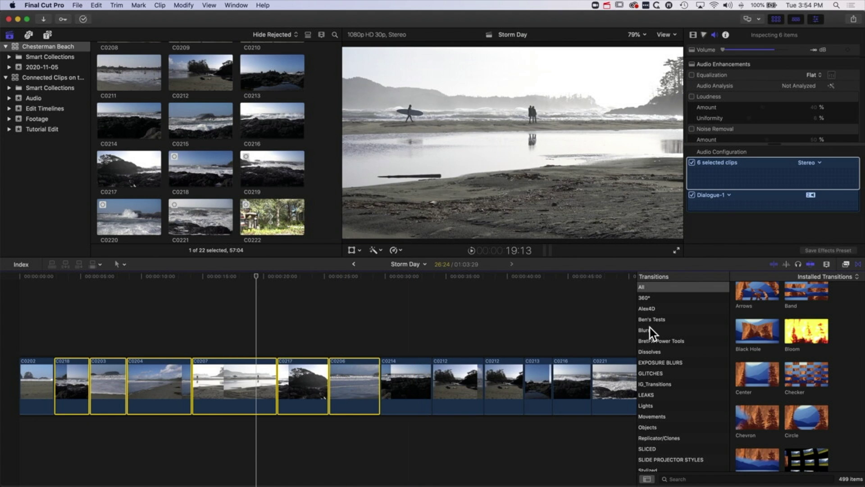
left_click(656, 354)
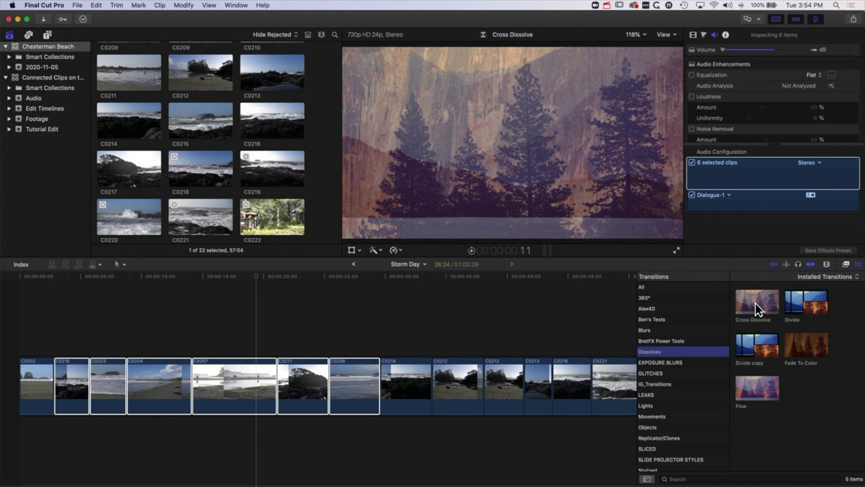
double_click(756, 309)
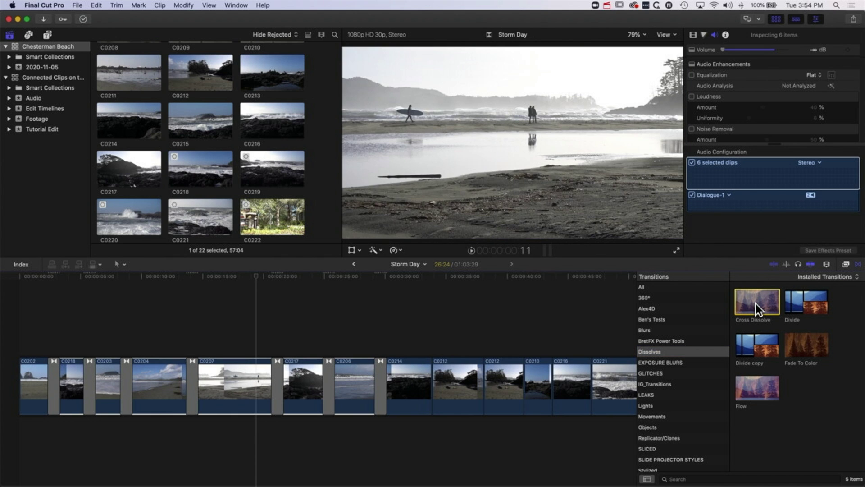
Lengthen the opening cross dissolve between C0202 and C0218, then clear the transition selection
left_click(74, 276)
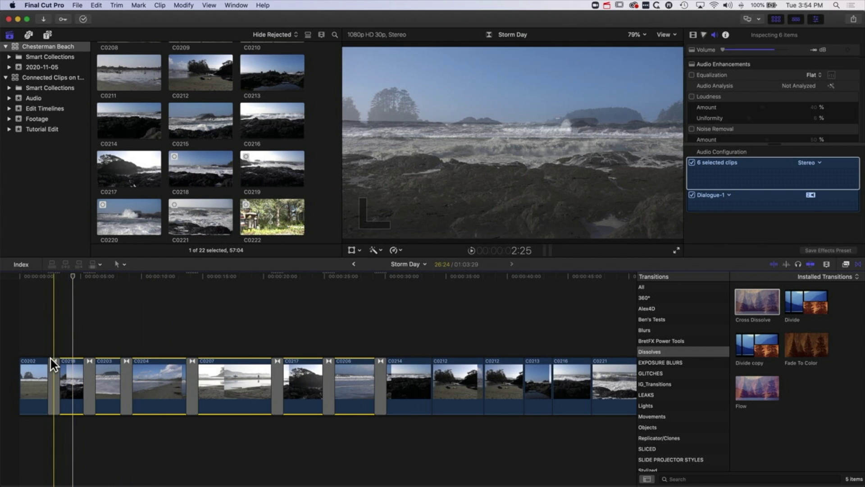
left_click(55, 373)
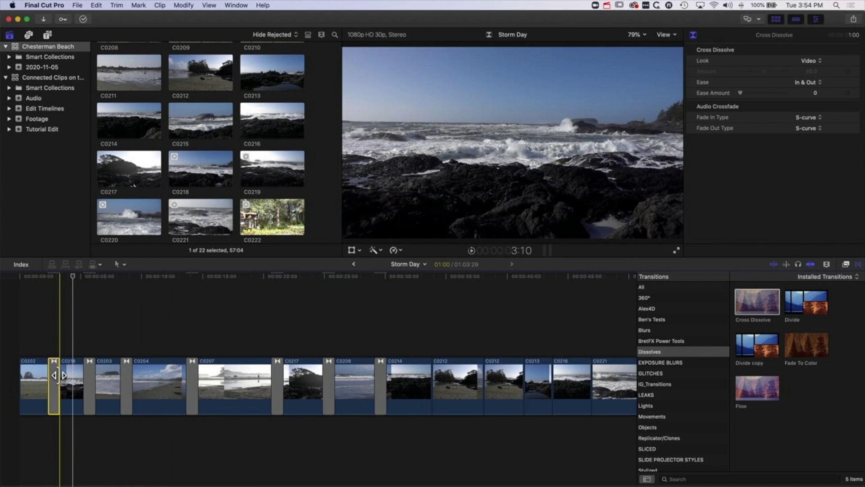
left_click_drag(59, 374, 96, 378)
left_click(92, 374)
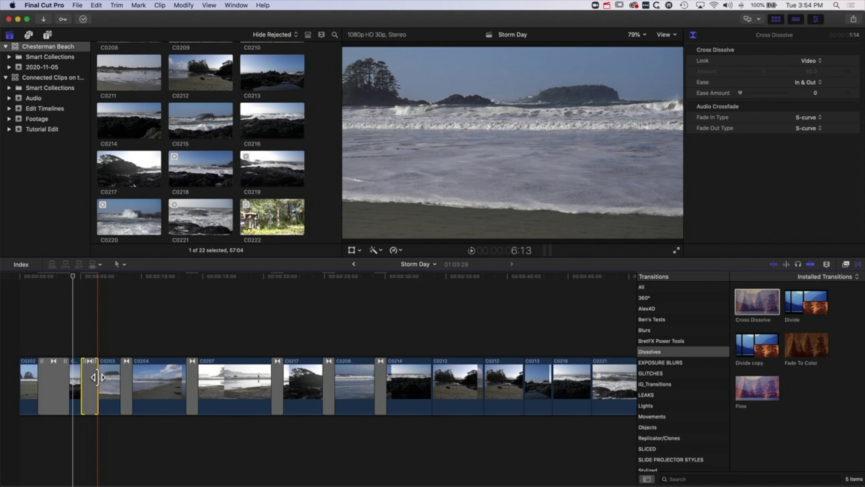
left_click(125, 338)
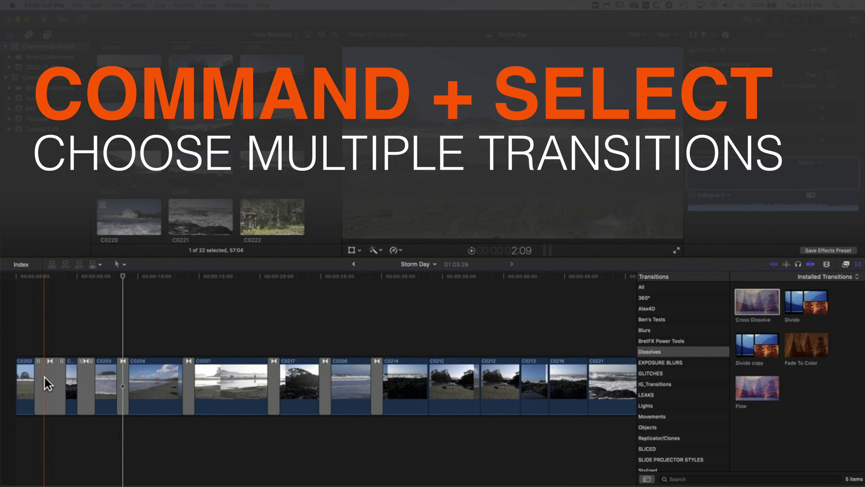
Command-click each of the seven cross dissolves, from the first through the last, into one selection
left_click(44, 375)
left_click(84, 377, "super")
left_click(120, 379, "super")
left_click(187, 380, "super")
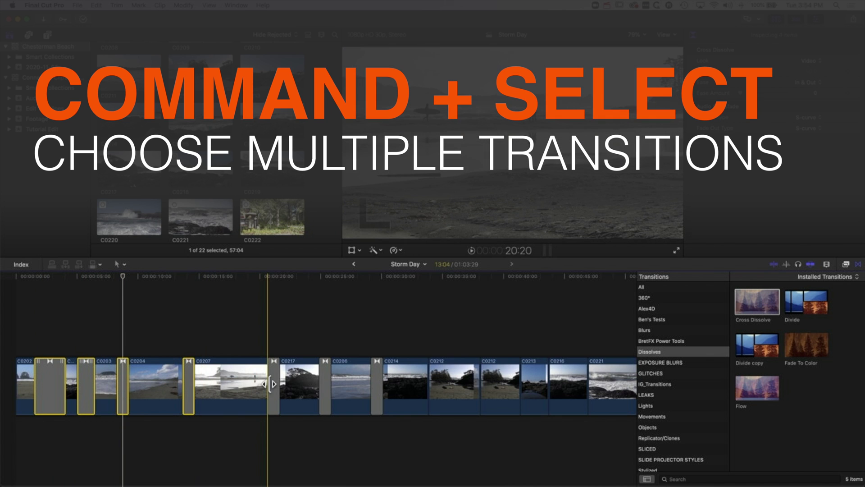
left_click(274, 381, "super")
left_click(326, 380, "super")
left_click(374, 381, "super")
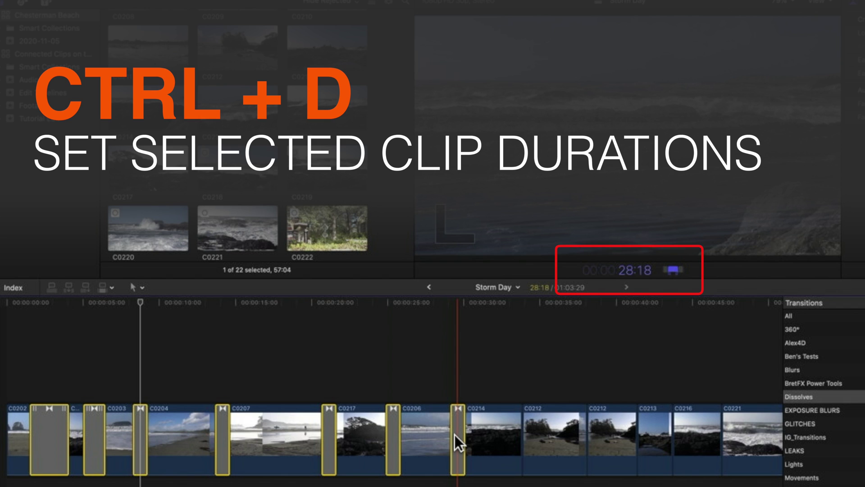
Set the selected dissolves to 5 frames, then correct them to a 5:00 duration
type("5")
key("Return")
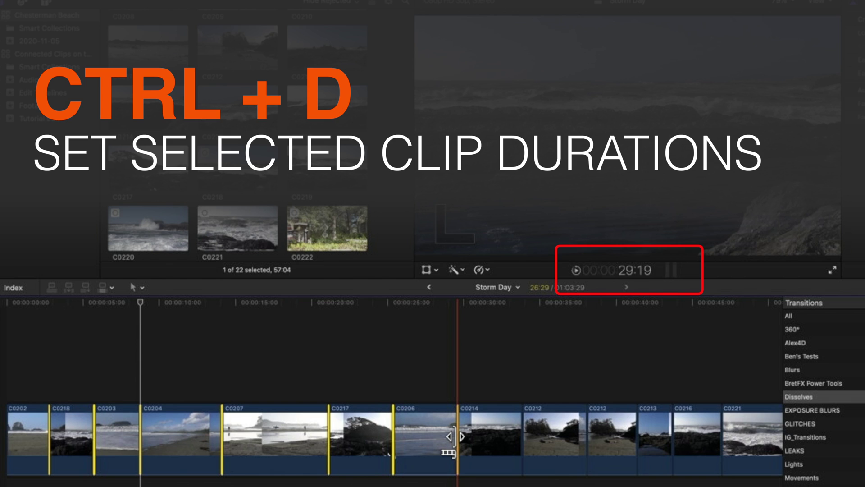
key("ctrl+d")
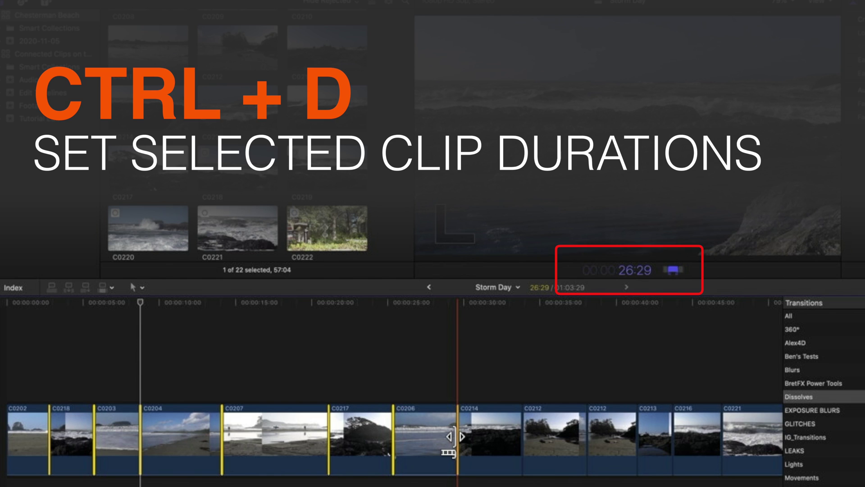
type("500")
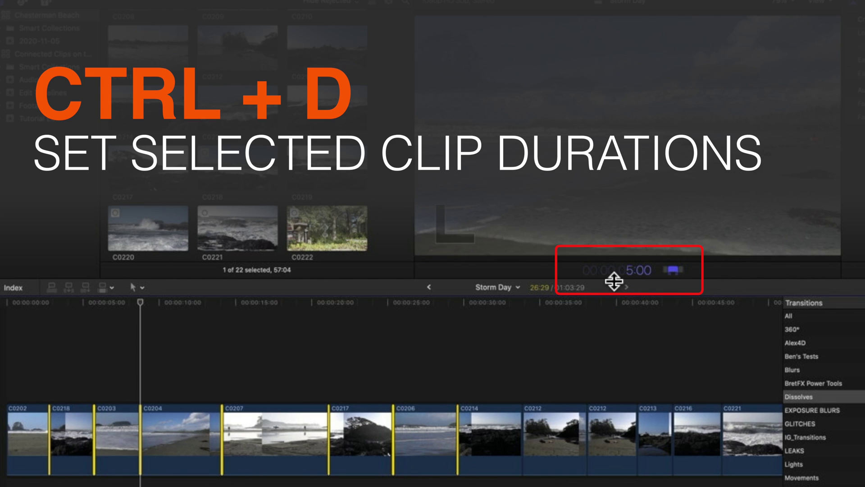
key("Return")
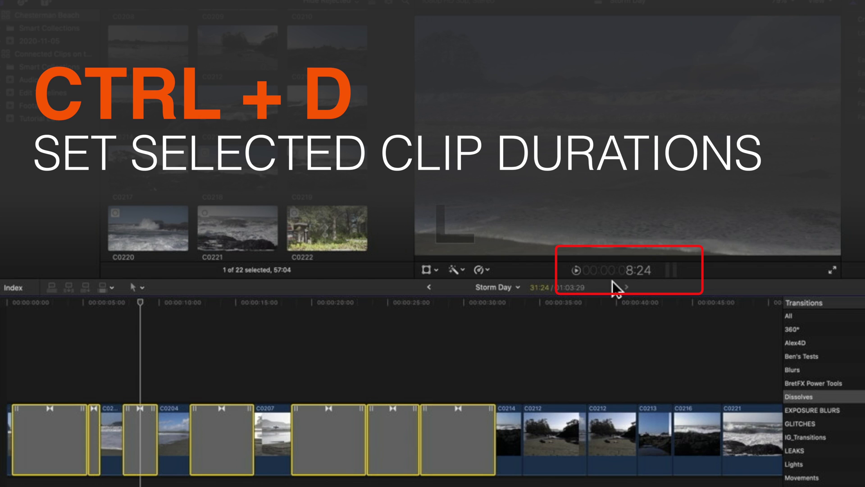
Change the seven selected dissolves' duration to 1:15 with Control-D
key("ctrl+d")
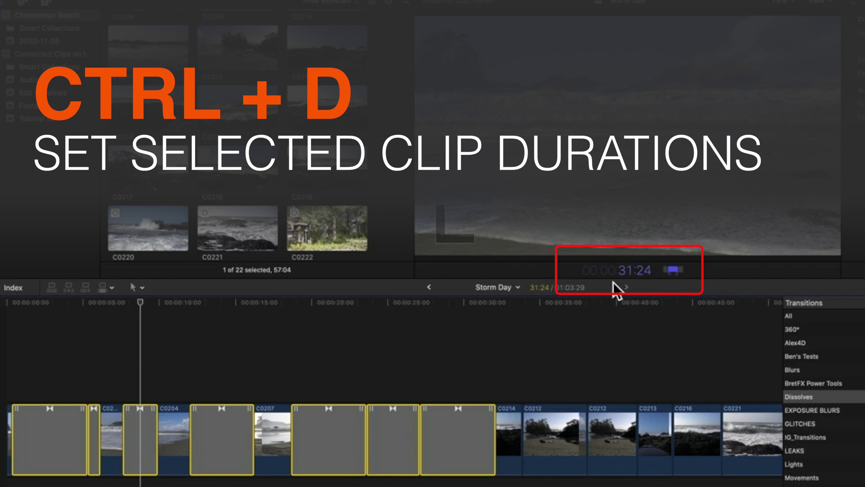
type("115")
key("Return")
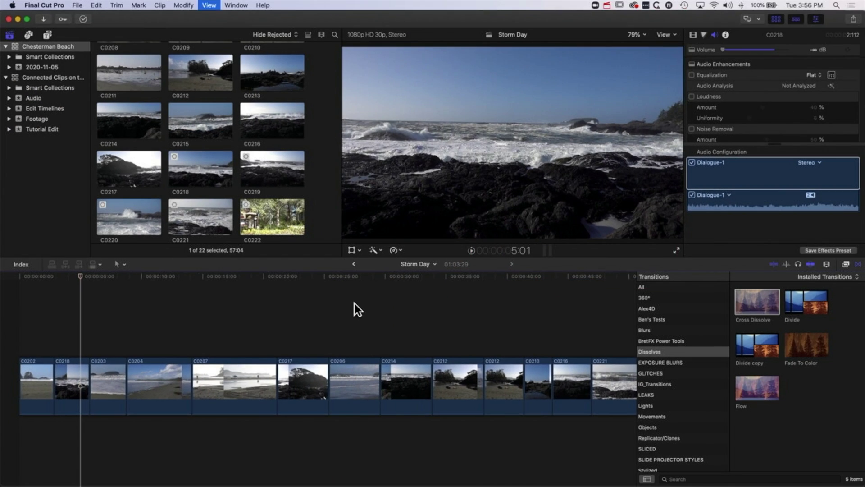
Add Cross Dissolve between all twelve clips C0218–C0221, accepting the insufficient-media warning
key("shift+z")
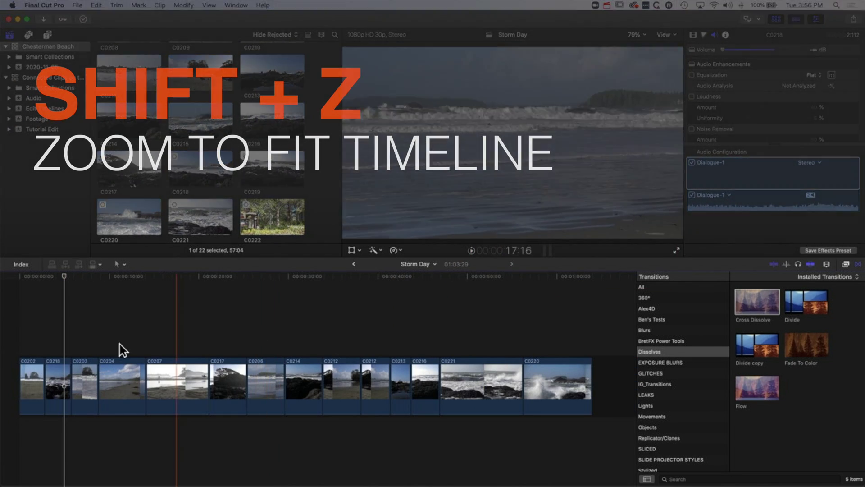
left_click_drag(54, 348, 508, 384)
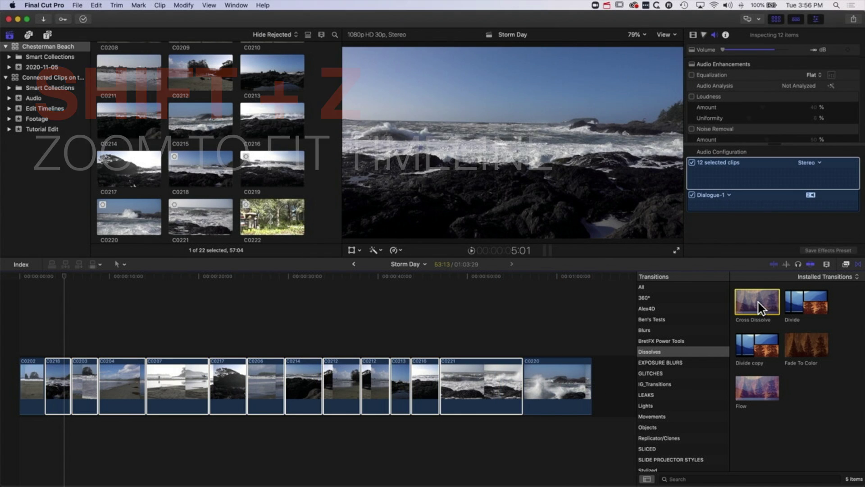
double_click(759, 304)
left_click(489, 174)
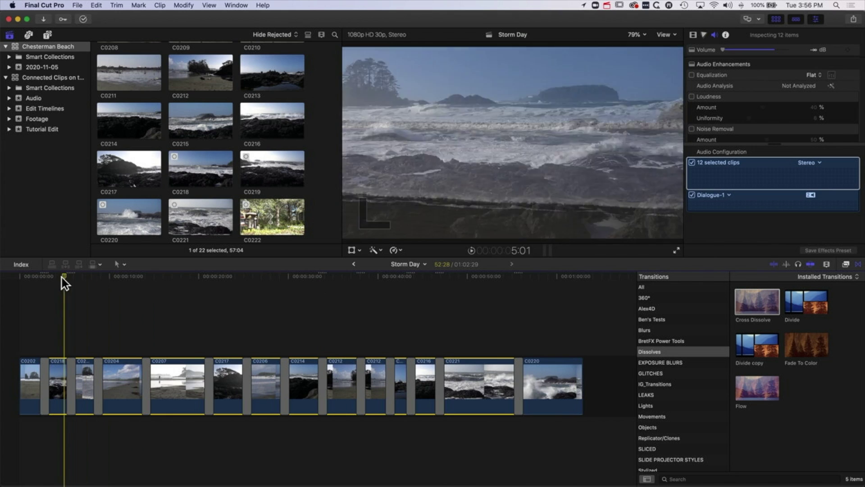
left_click_drag(63, 277, 4, 279)
key("super+equal")
key("super+equal")
key("super+equal")
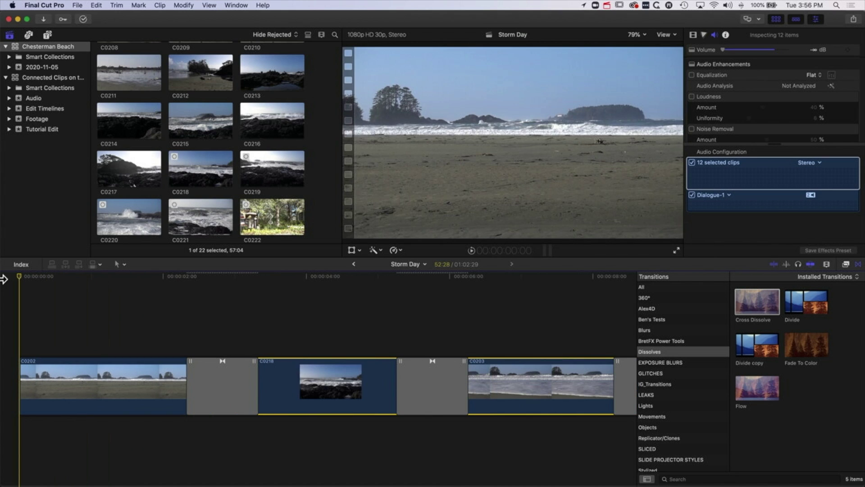
key("super+shift+a")
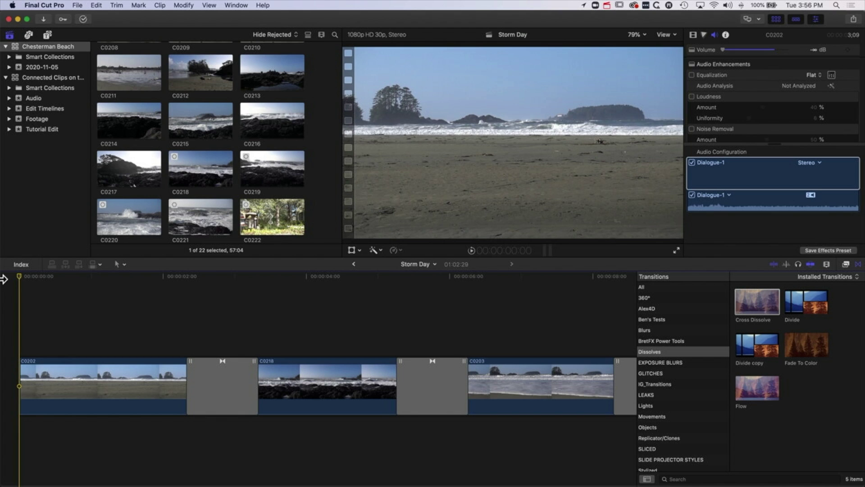
scroll(4, 279, "right", 3)
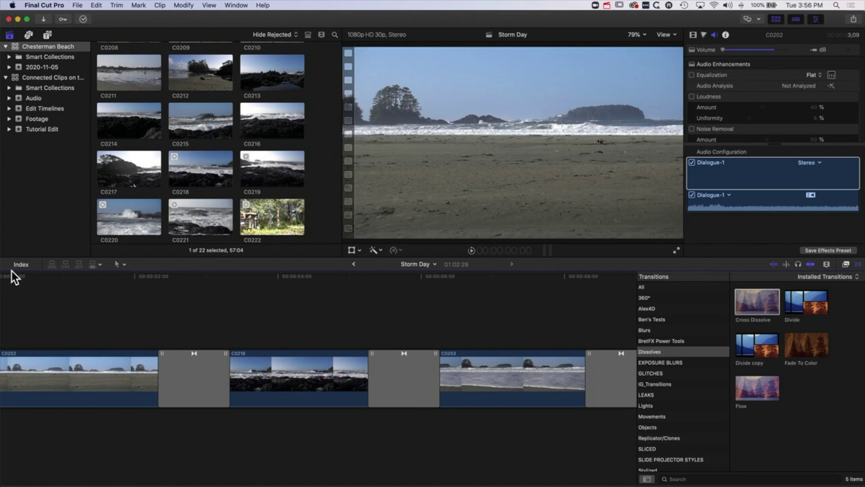
Filter the Timeline Index to 'cross' and select all 13 listed Cross Dissolves
left_click(20, 265)
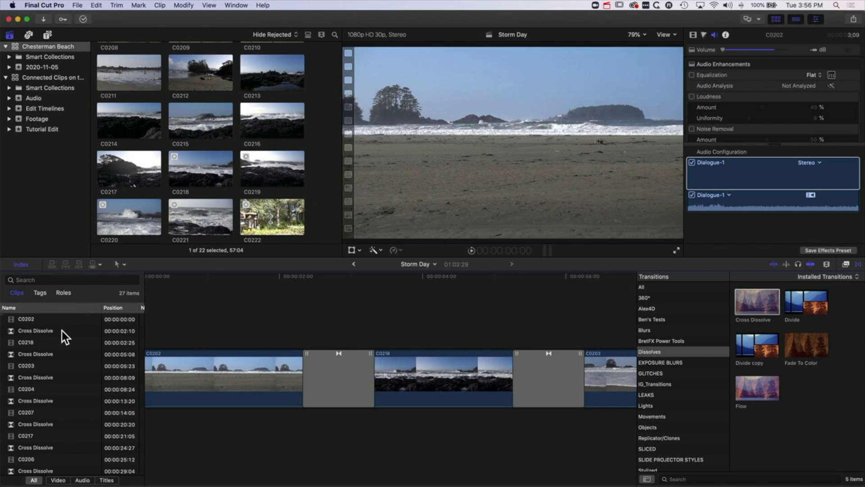
left_click(30, 280)
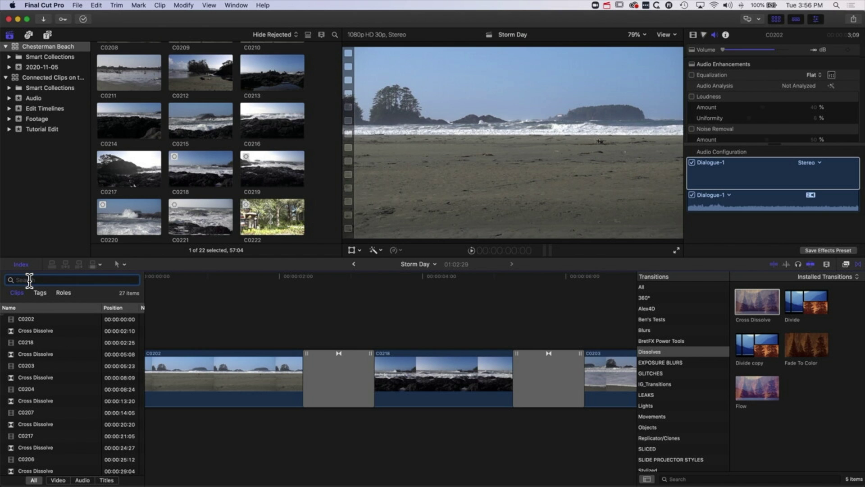
type("cross")
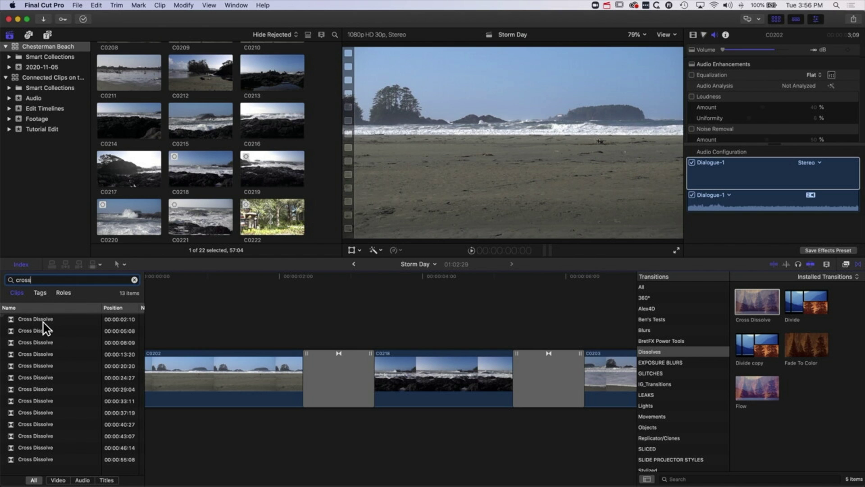
left_click(42, 321)
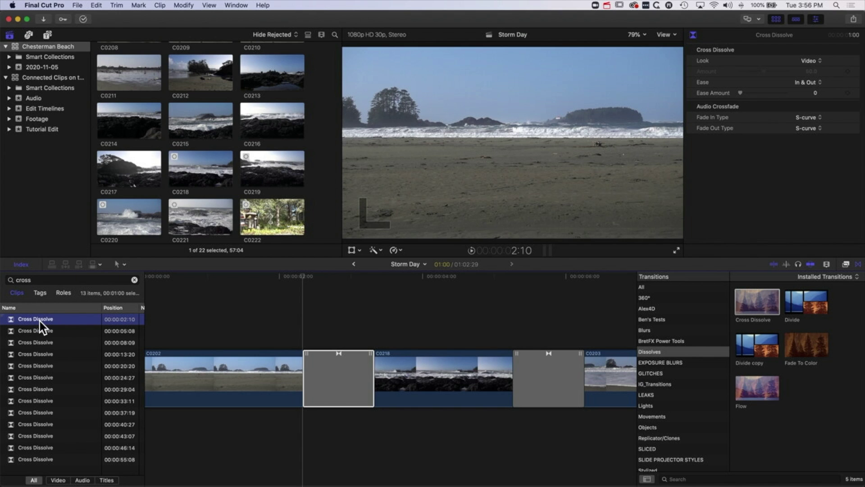
left_click(39, 458, "shift")
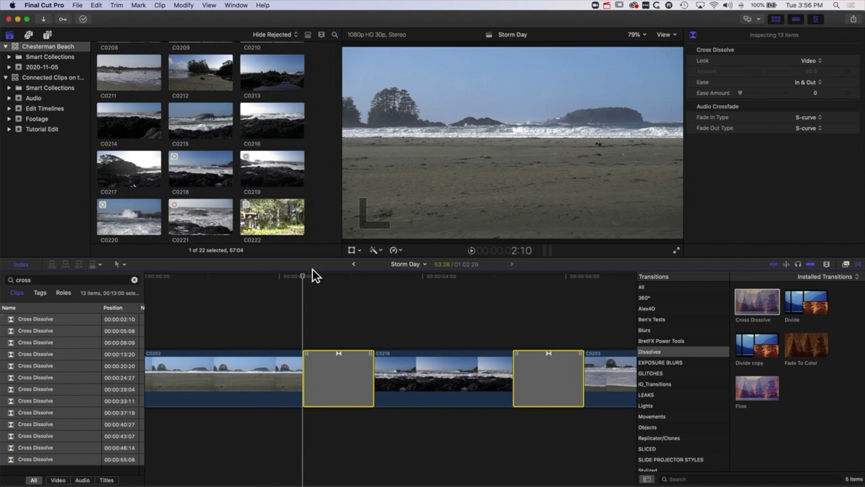
left_click(336, 276)
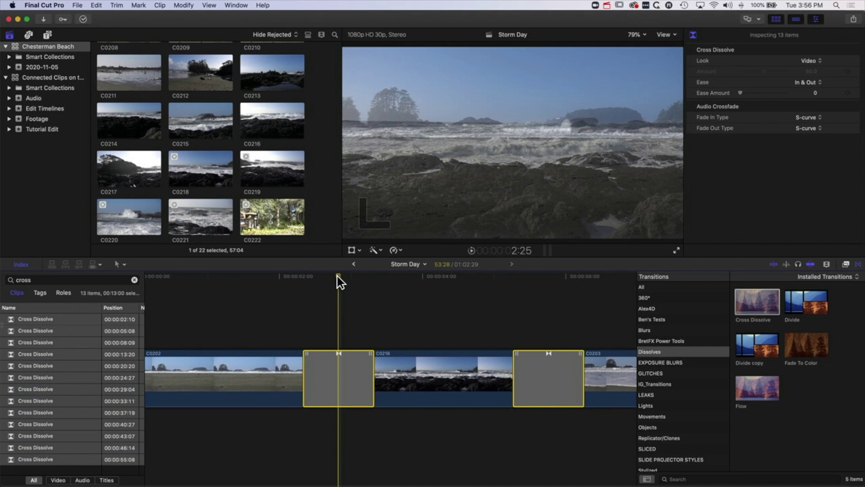
Set the 13 dissolves to 2:10, then 20 frames, and finally 1:00
key("ctrl+d")
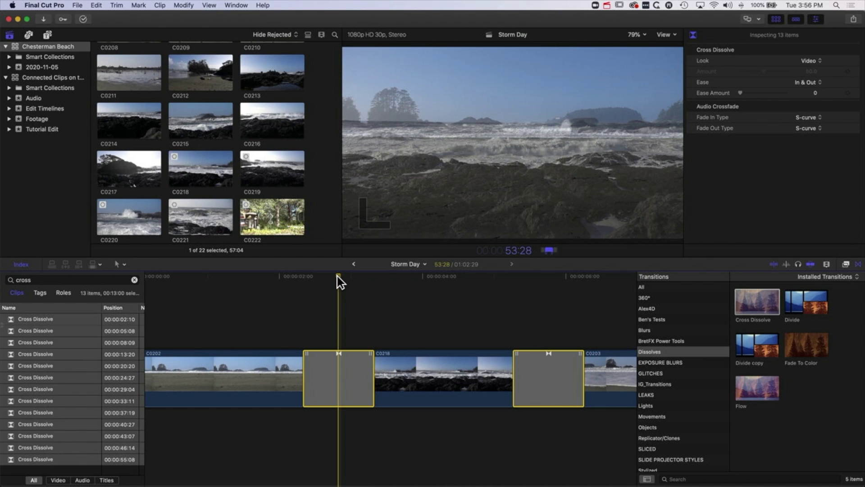
type("210")
key("Return")
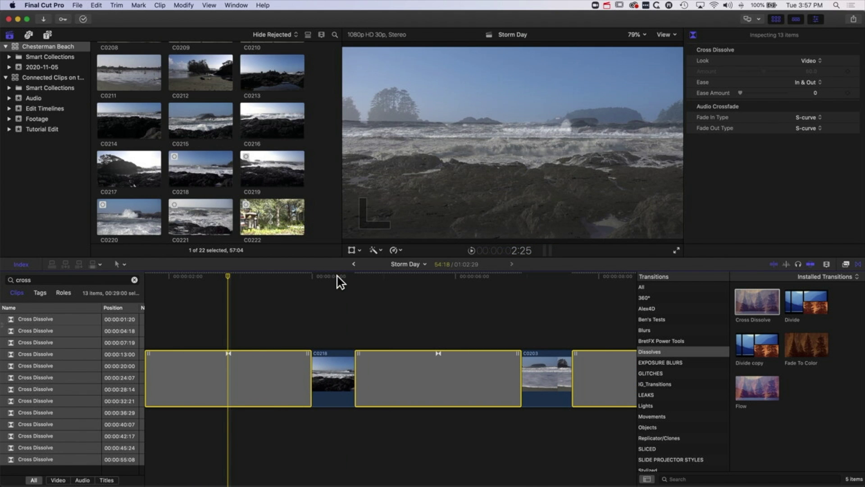
key("shift+z")
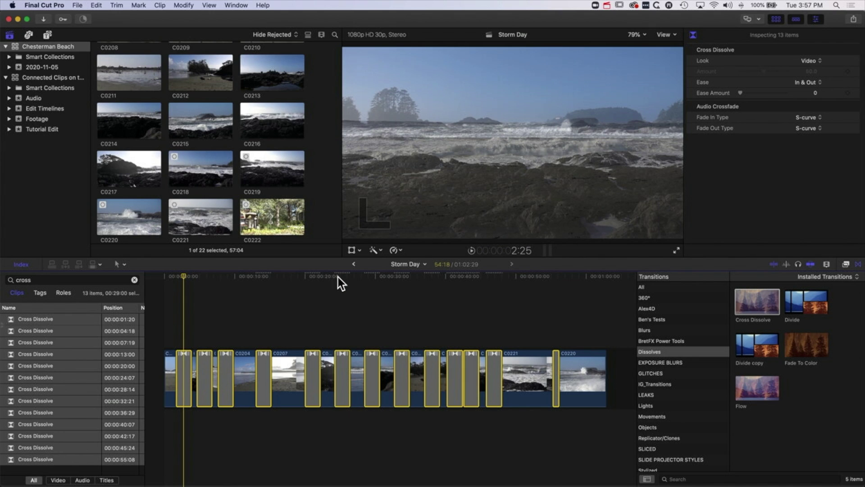
key("ctrl+d")
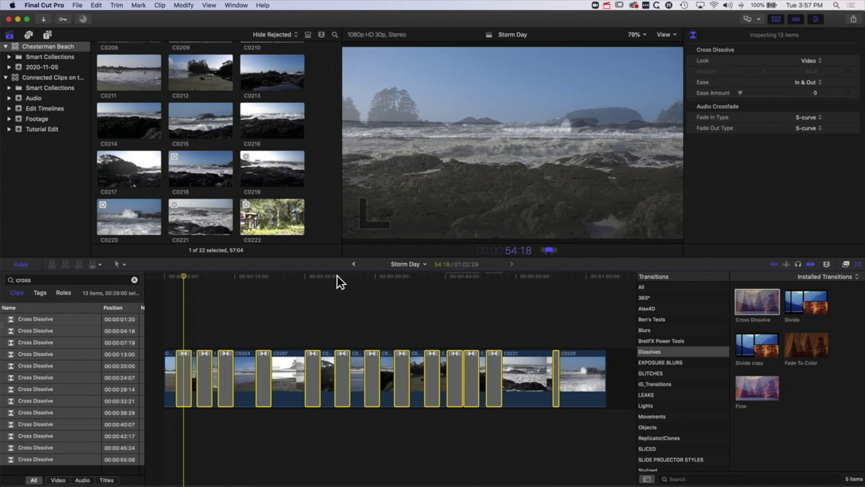
type("20")
key("Return")
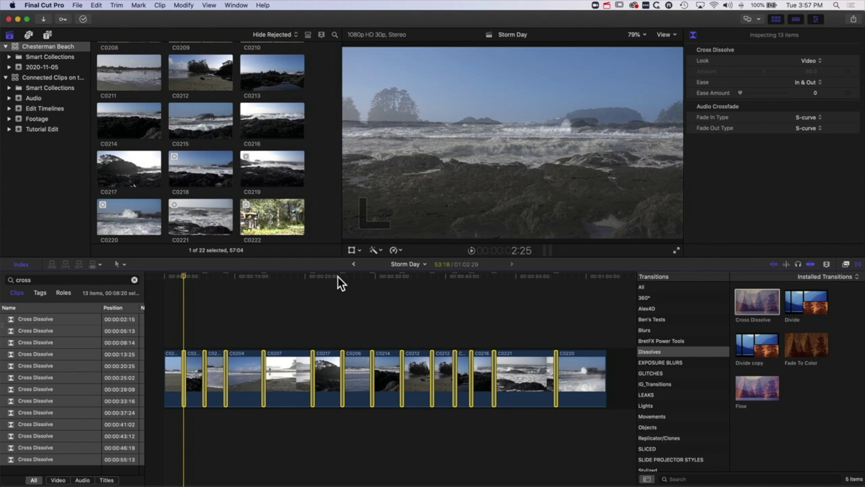
key("ctrl+d")
type("100")
key("Return")
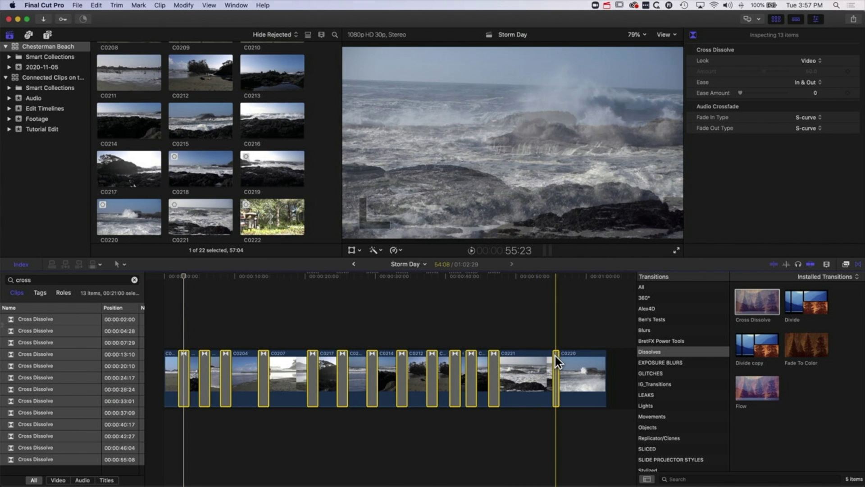
Select C0221, zoom in, and trim the C0221/C0220 edit earlier
left_click(553, 366)
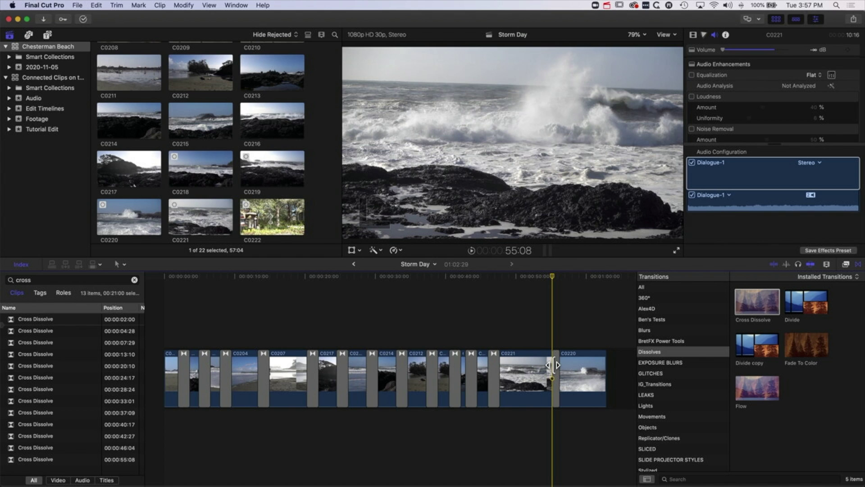
key("super+equal")
key("super+equal")
key("super+equal")
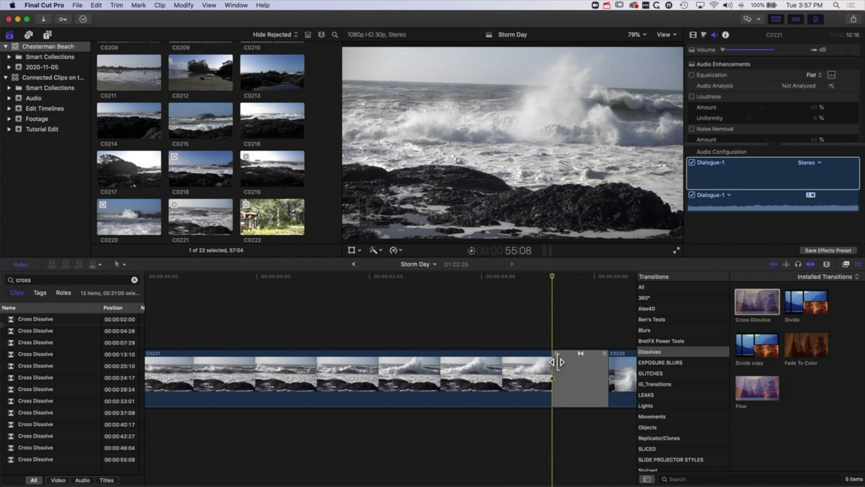
scroll(558, 361, "right", 5)
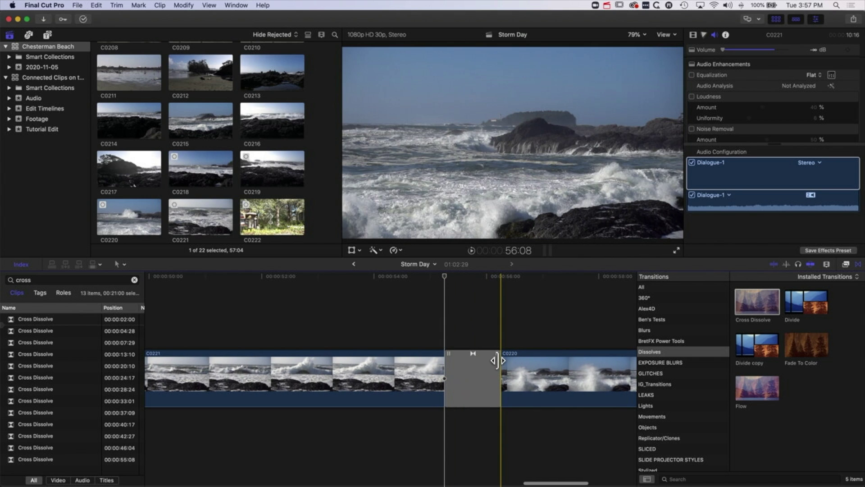
left_click_drag(497, 359, 438, 360)
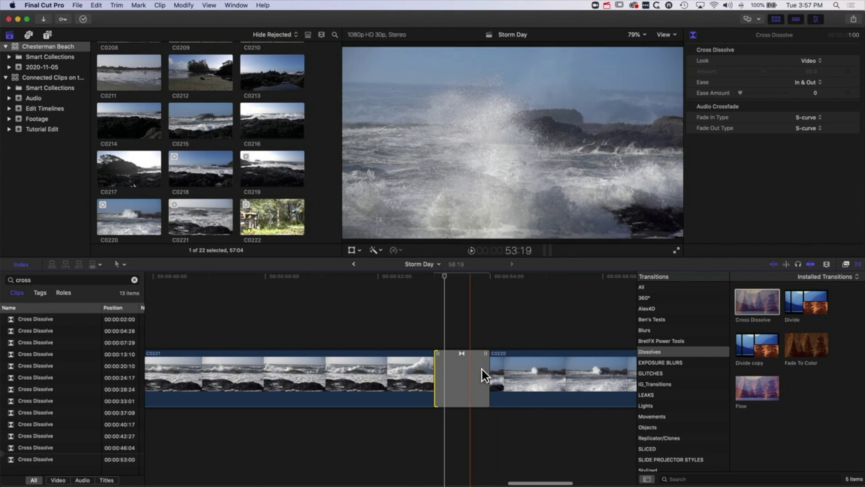
Widen the final cross dissolve to 2:04 and roll its edit point earlier
left_click_drag(490, 371, 521, 371)
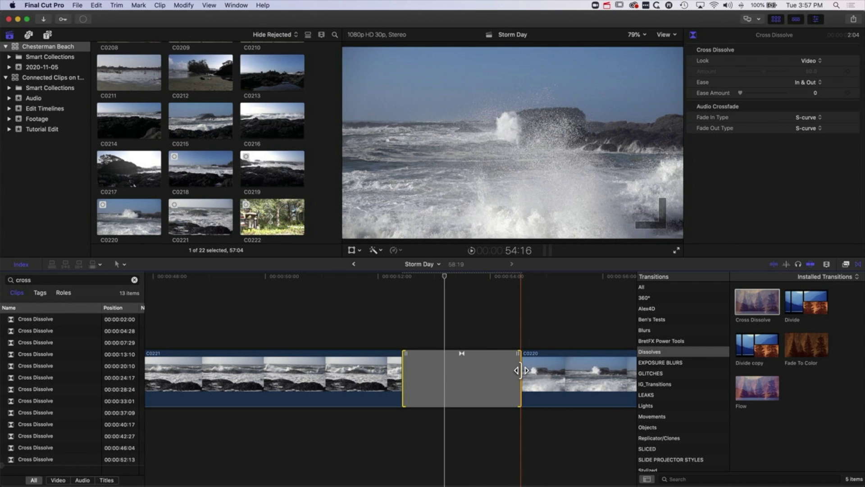
left_click(517, 356)
left_click_drag(517, 356, 411, 358)
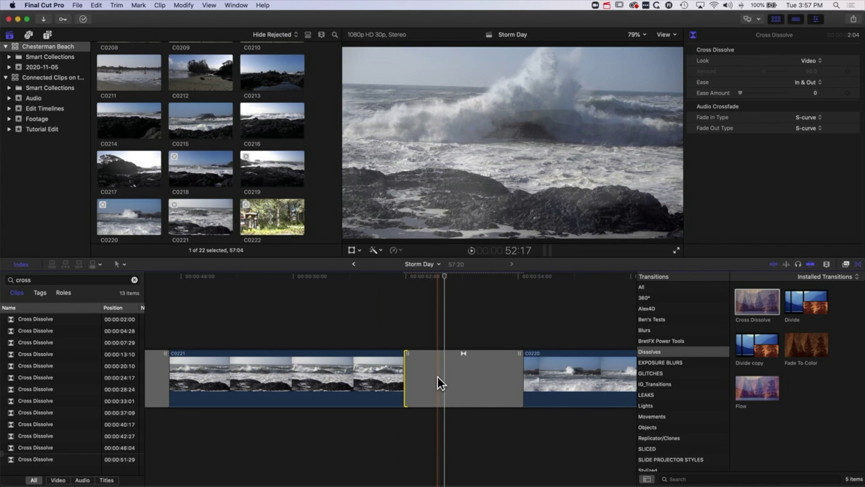
Select all 13 Cross Dissolves in the Index and give them a 2:00 duration
left_click(43, 320)
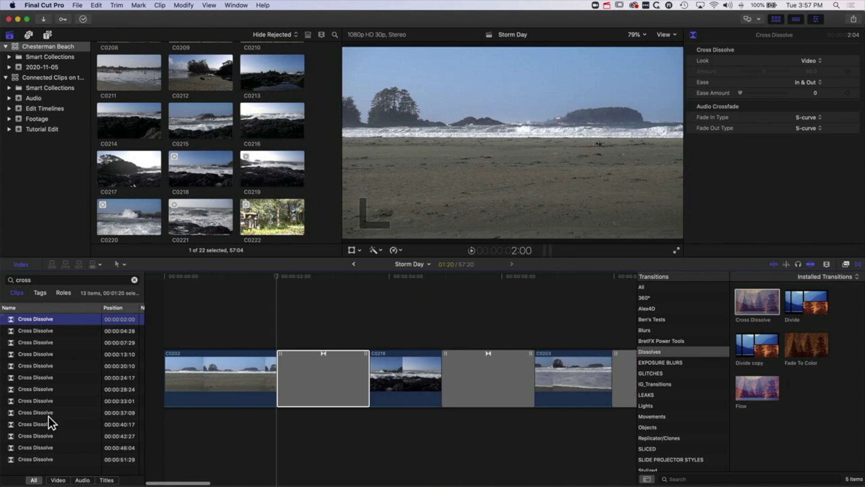
scroll(51, 439, "down", 1)
left_click(50, 459, "shift")
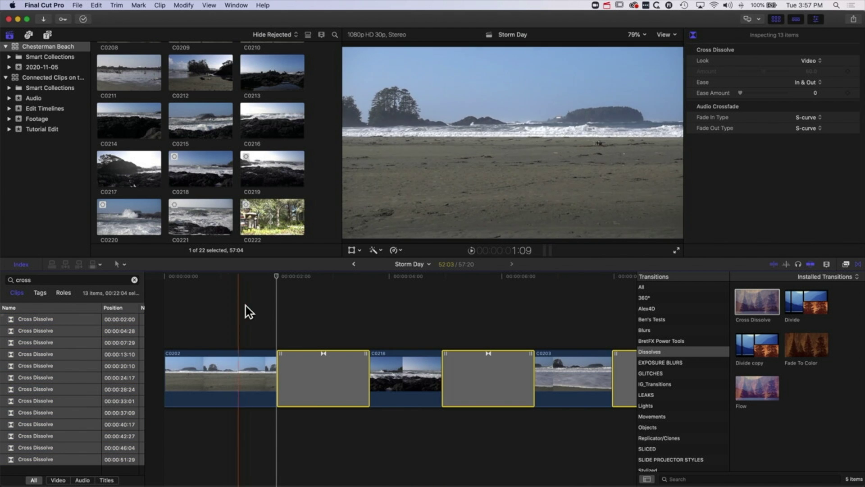
left_click(317, 278)
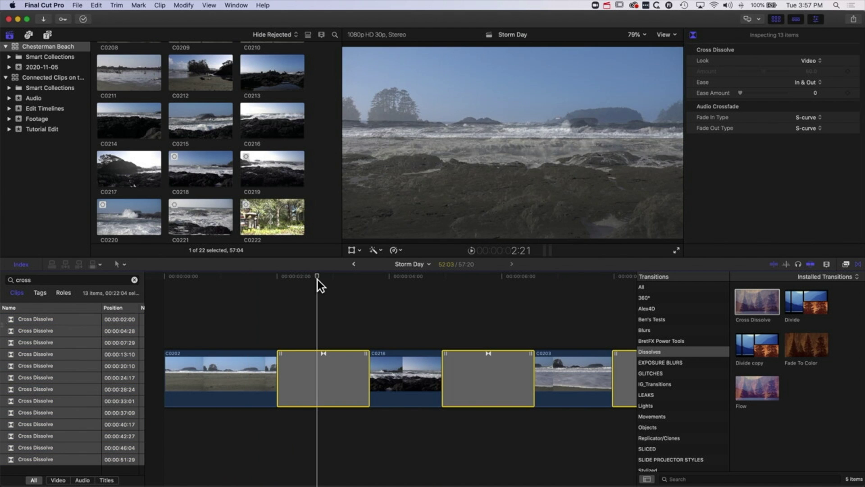
key("ctrl+d")
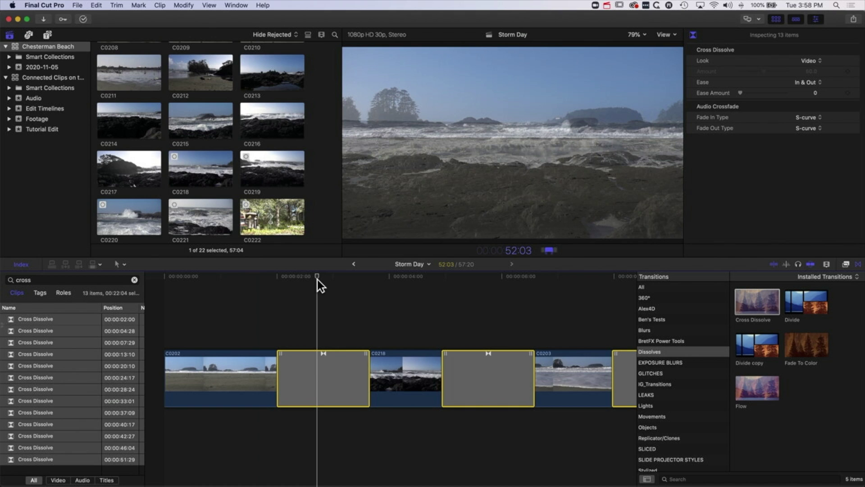
type("200")
key("Return")
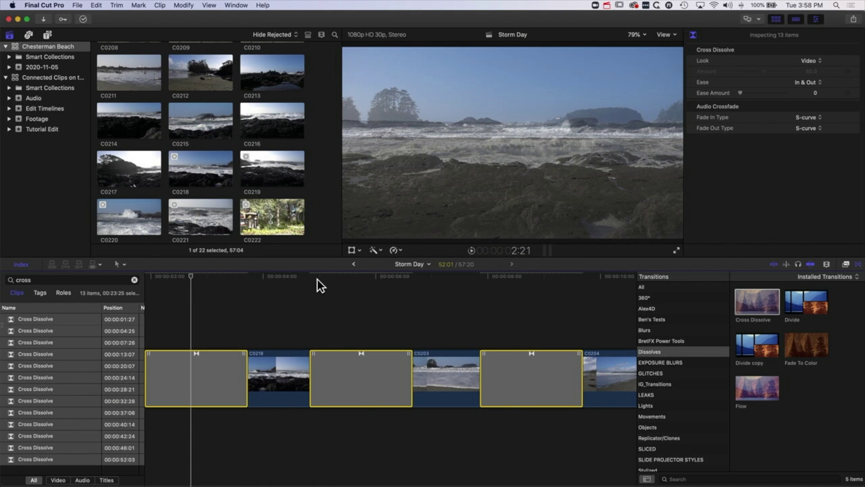
key("shift+z")
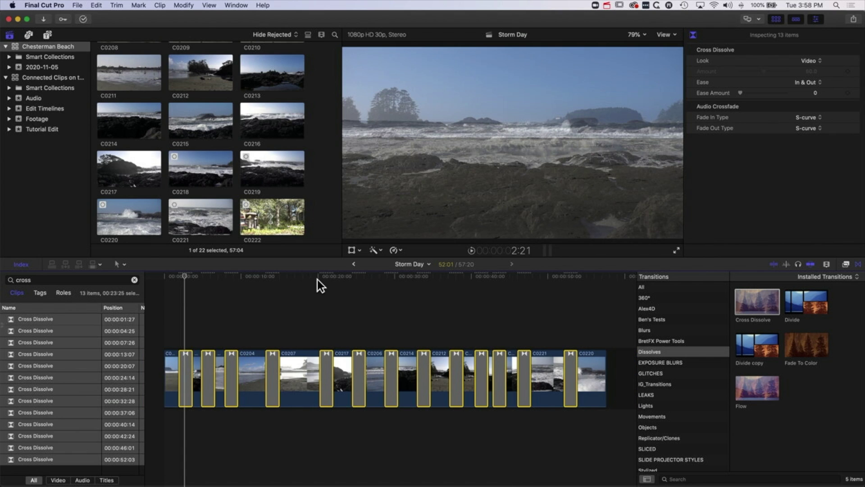